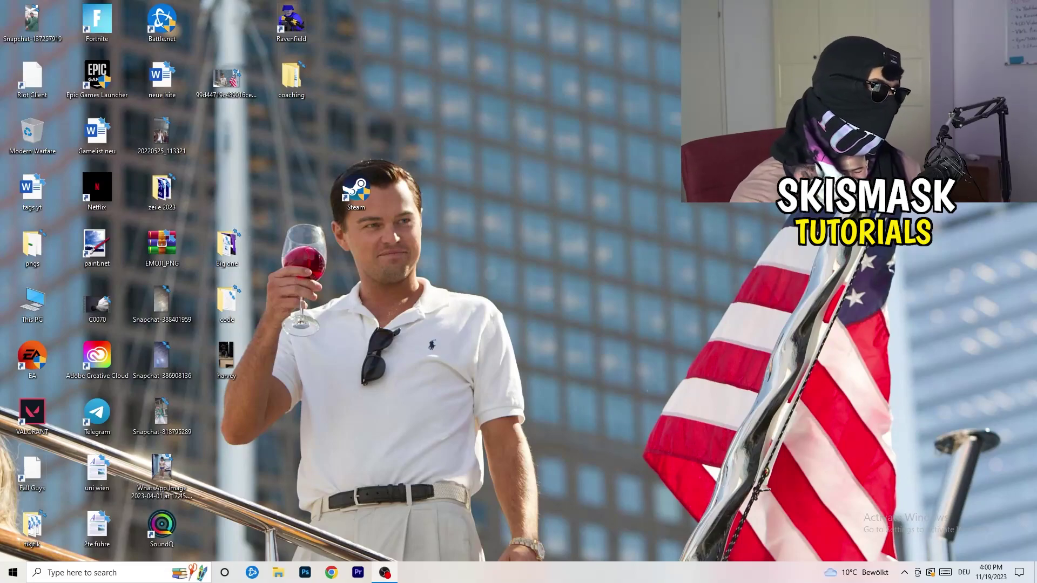
# Step: Launch the Windows Settings app from the Start menu
pyautogui.press('super')
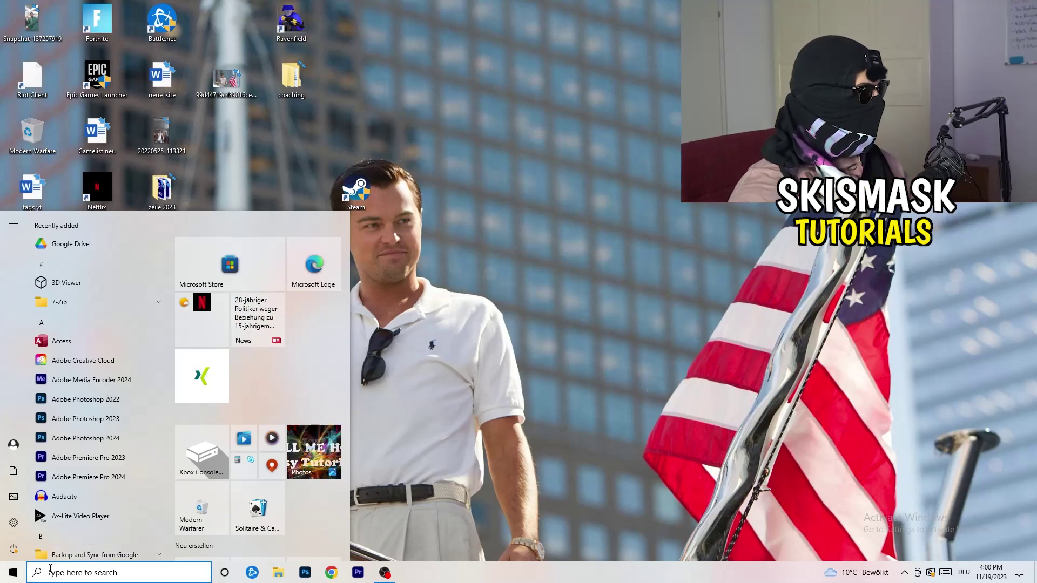
pyautogui.click(13, 522)
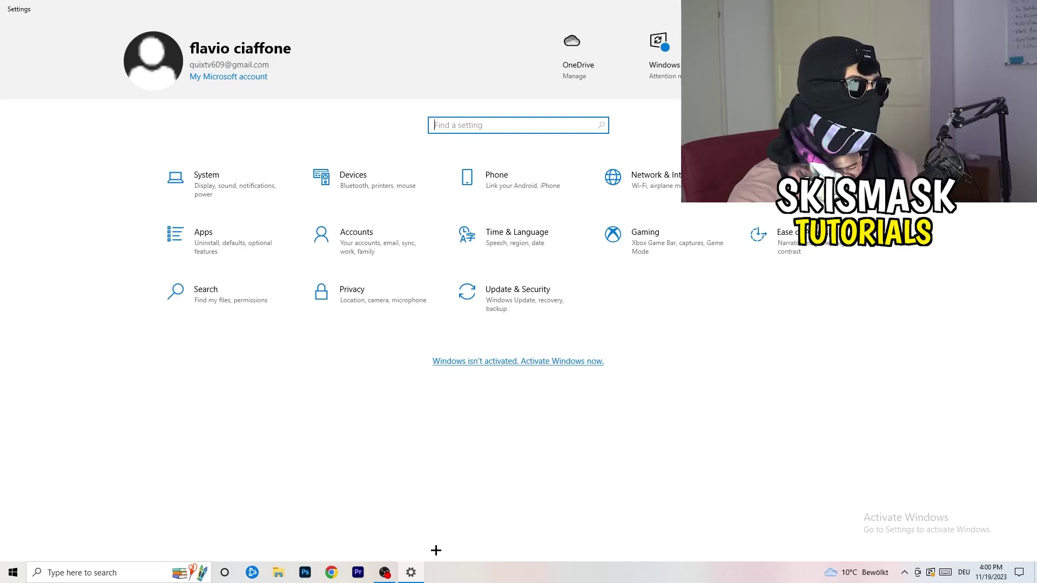
# Step: Go to Gaming > Captures and view the maximum recording length choices
pyautogui.click(672, 263)
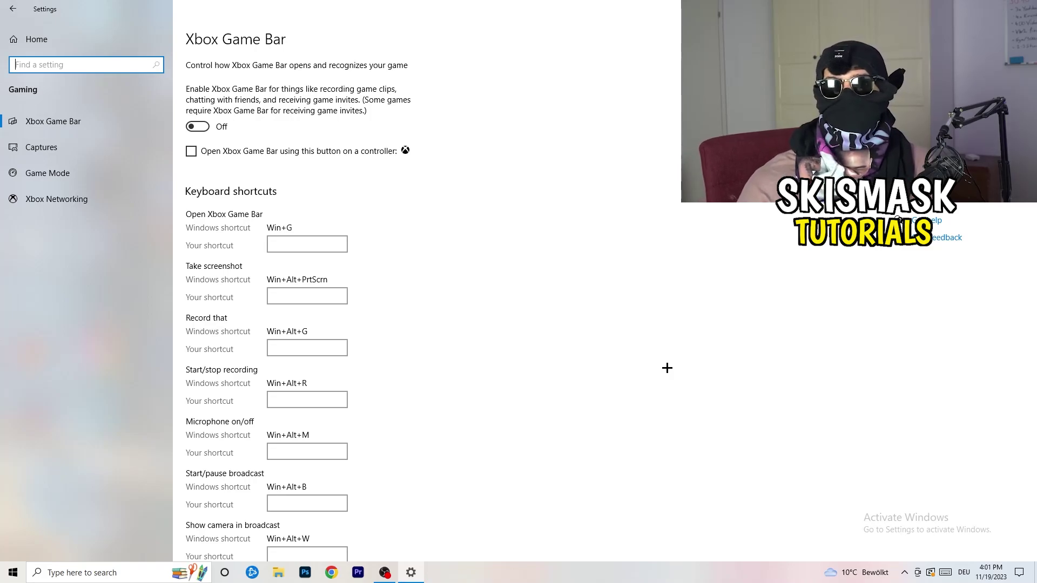
pyautogui.click(85, 149)
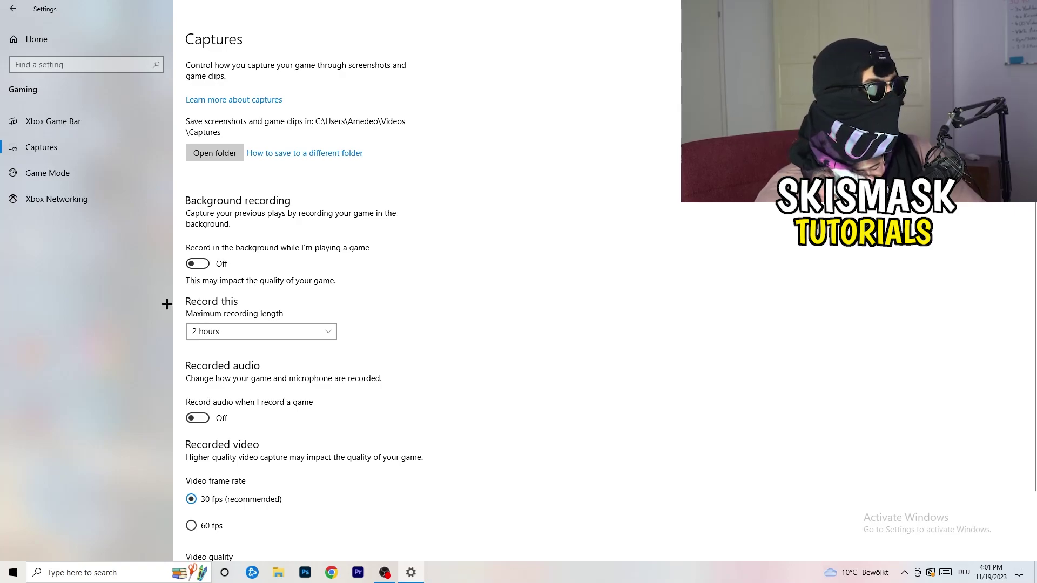
pyautogui.click(255, 331)
# Step: Keep maximum recording length at 2 hours, confirm Game Mode is on, and close Settings
pyautogui.click(423, 298)
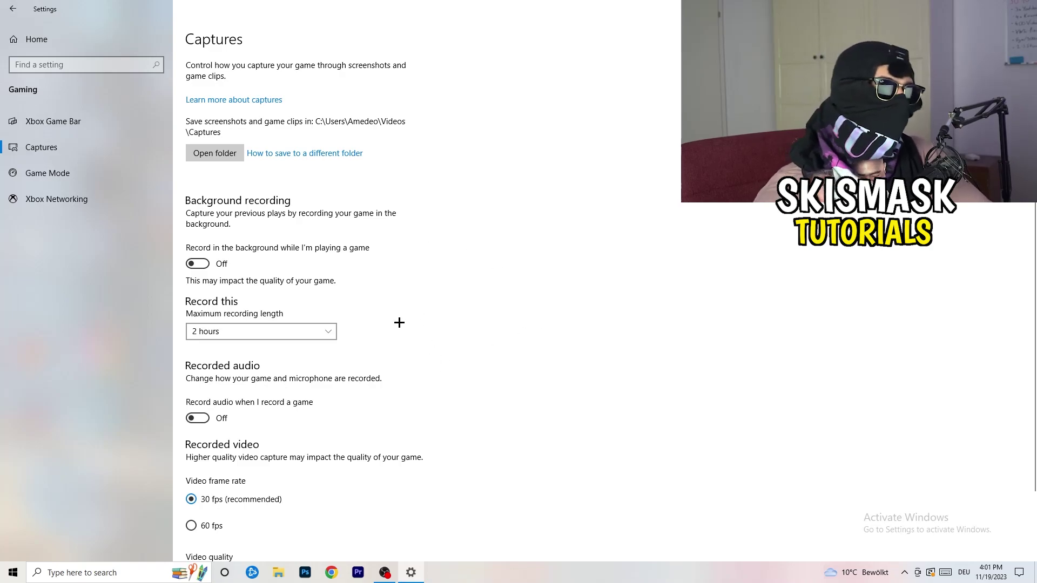
pyautogui.click(308, 329)
pyautogui.click(664, 270)
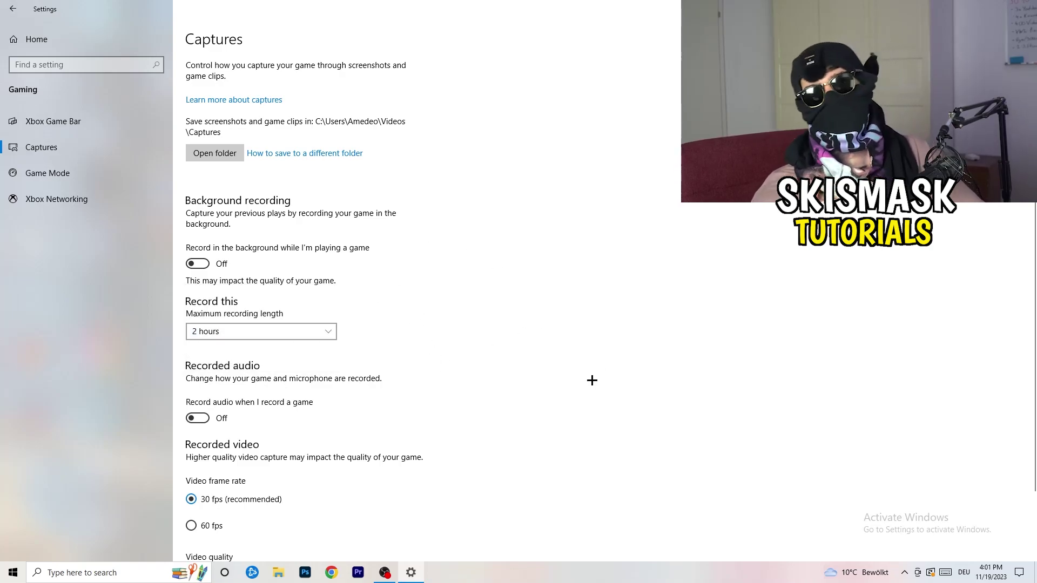
pyautogui.scroll(-3, 325, 400)
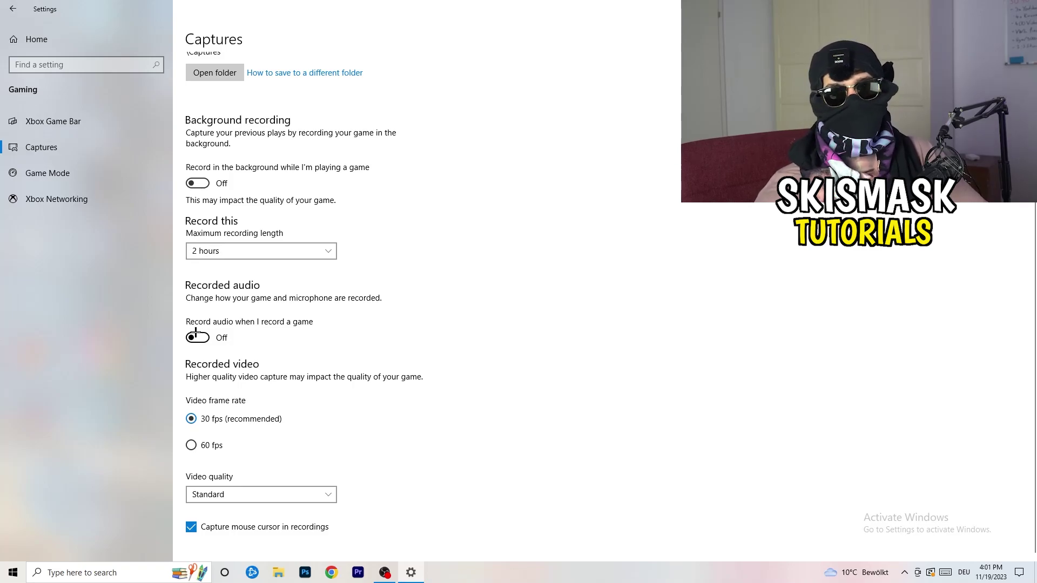
pyautogui.click(74, 171)
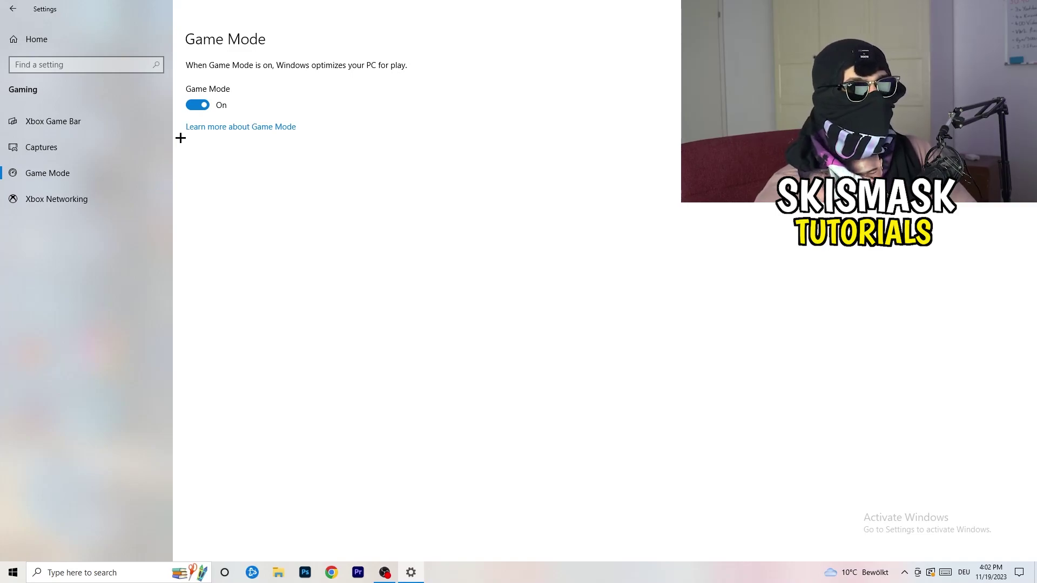
pyautogui.hotkey('alt', 'F4')
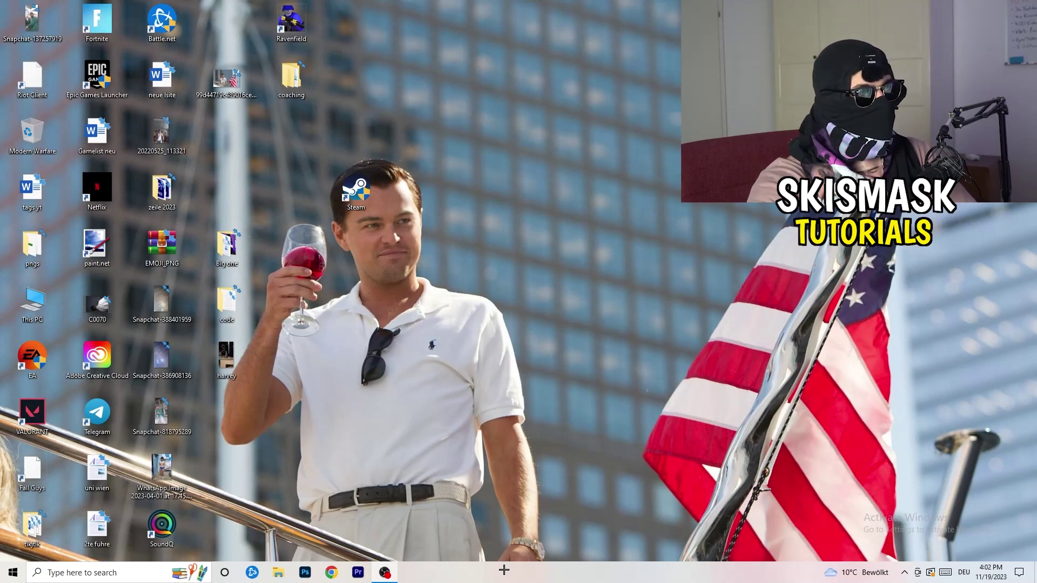
# Step: Restore the taskbar to the bottom, open Task Manager maximized, and sort processes by GPU
pyautogui.moveTo(503, 571); pyautogui.dragTo(22, 324)
pyautogui.moveTo(343, 383); pyautogui.dragTo(365, 508)
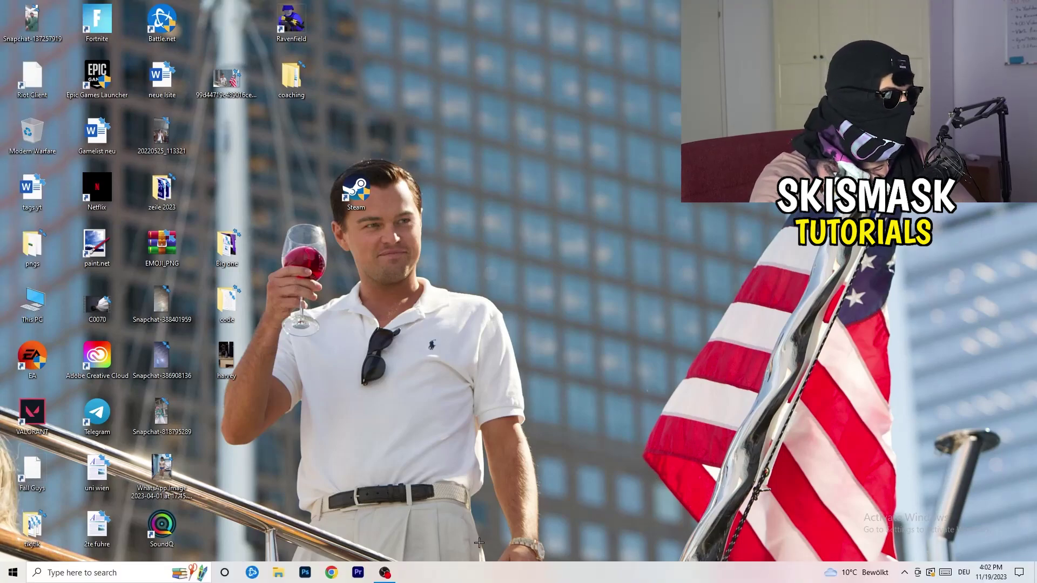
pyautogui.rightClick(520, 580)
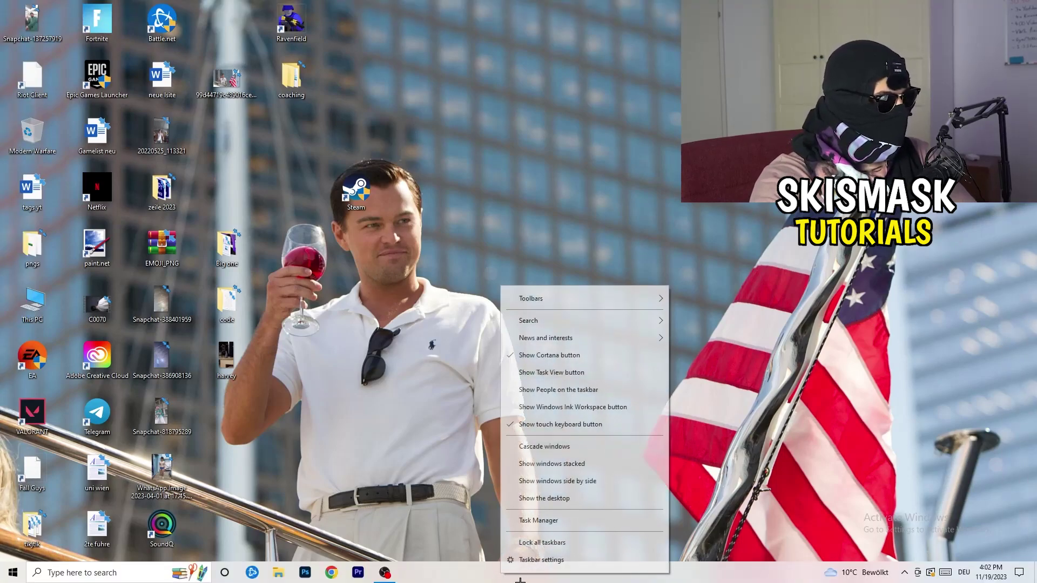
pyautogui.click(558, 522)
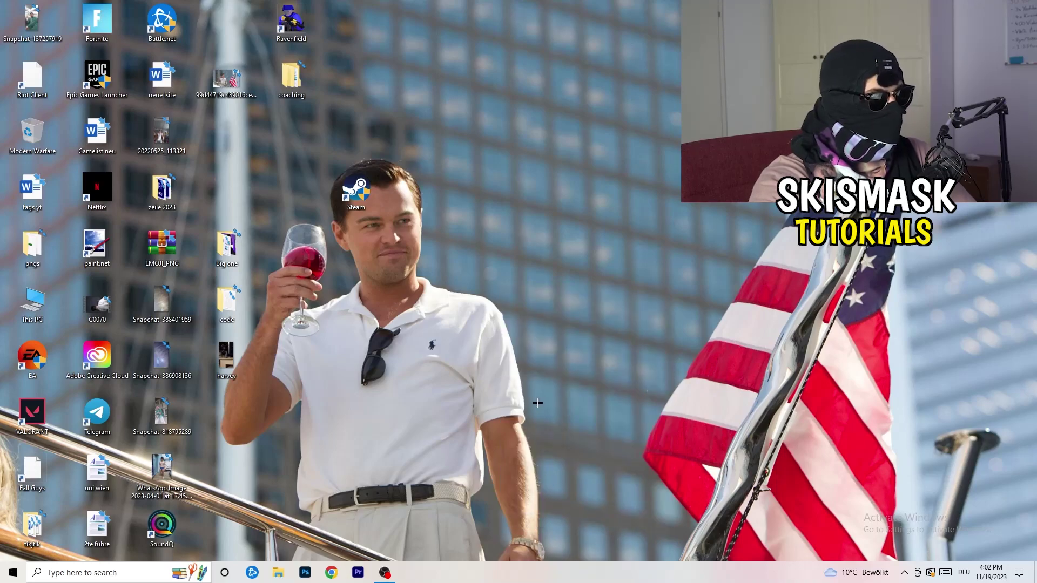
pyautogui.click(599, 28)
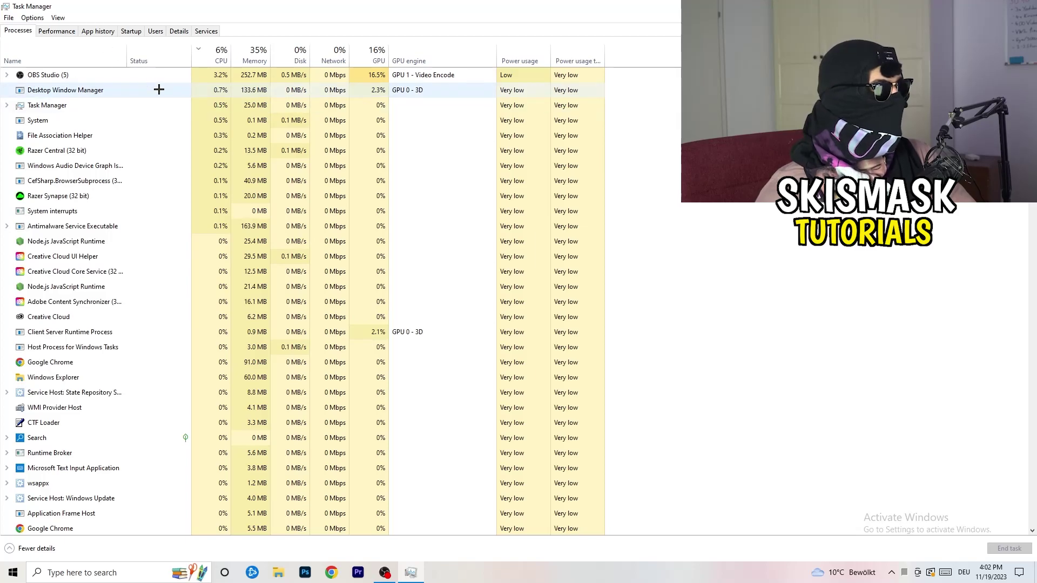
pyautogui.click(375, 54)
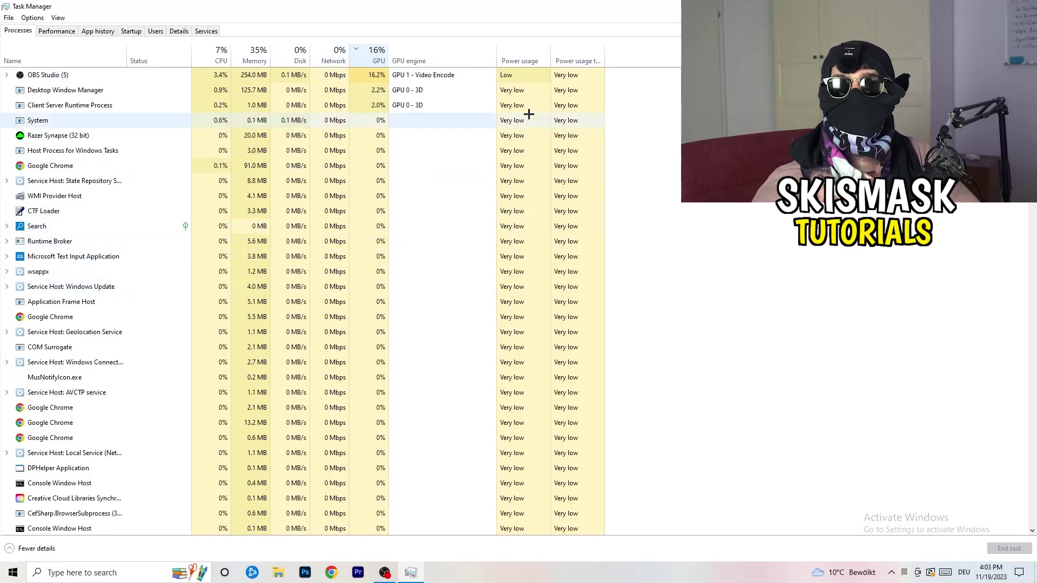
# Step: Check OBS Studio's process actions without ending it, then sort processes by CPU
pyautogui.rightClick(377, 79)
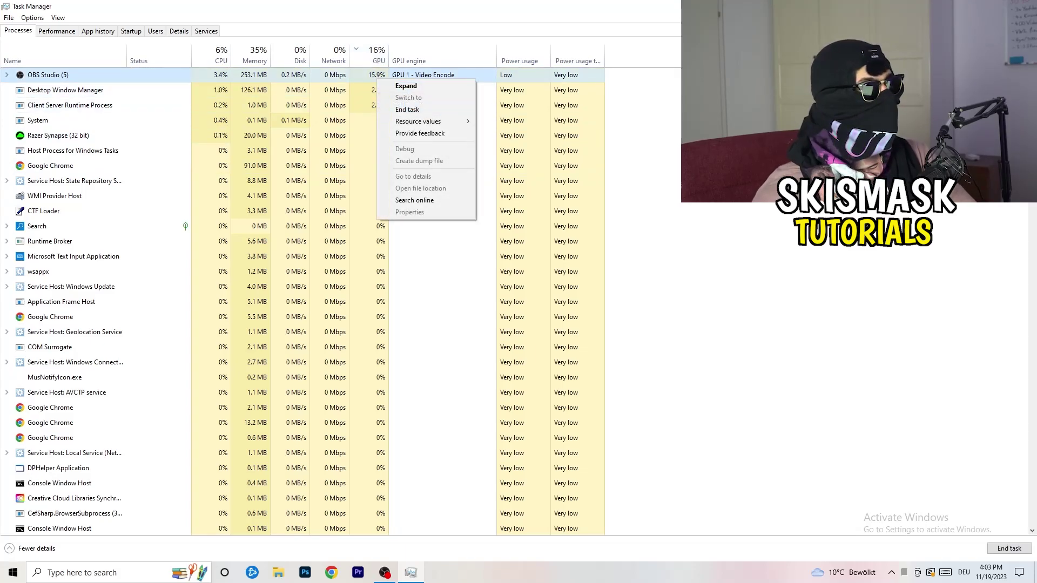
pyautogui.click(418, 110)
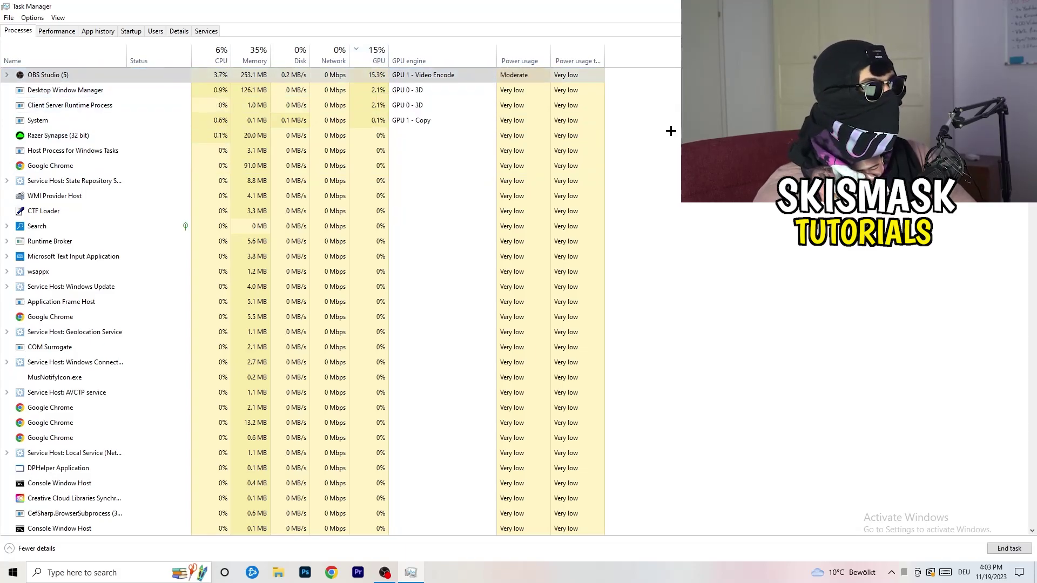
pyautogui.click(213, 57)
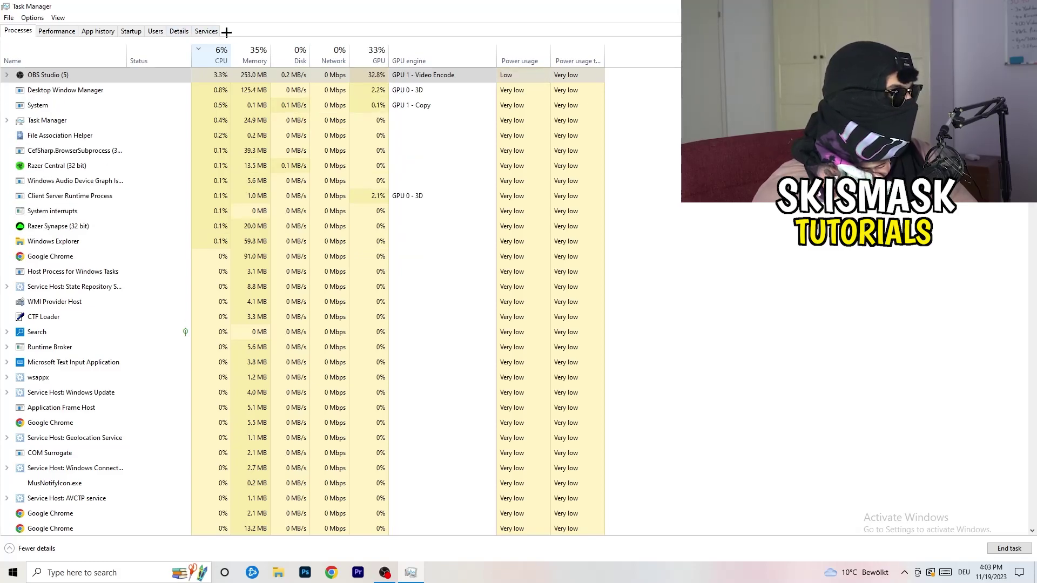
# Step: Browse the process list with PID and status on the Details tab
pyautogui.click(179, 30)
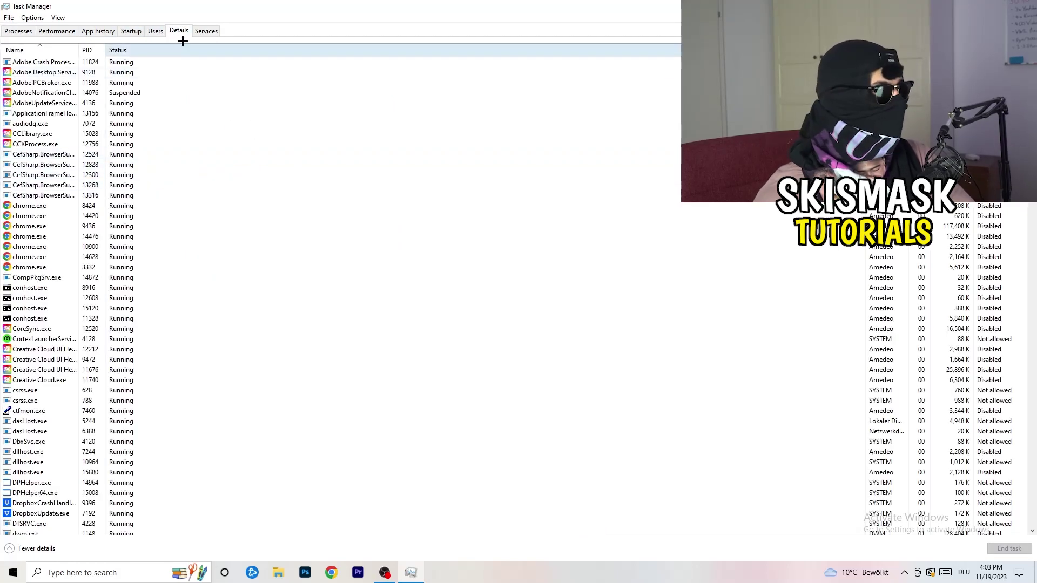
pyautogui.scroll(-5, 153, 280)
pyautogui.scroll(5, 178, 231)
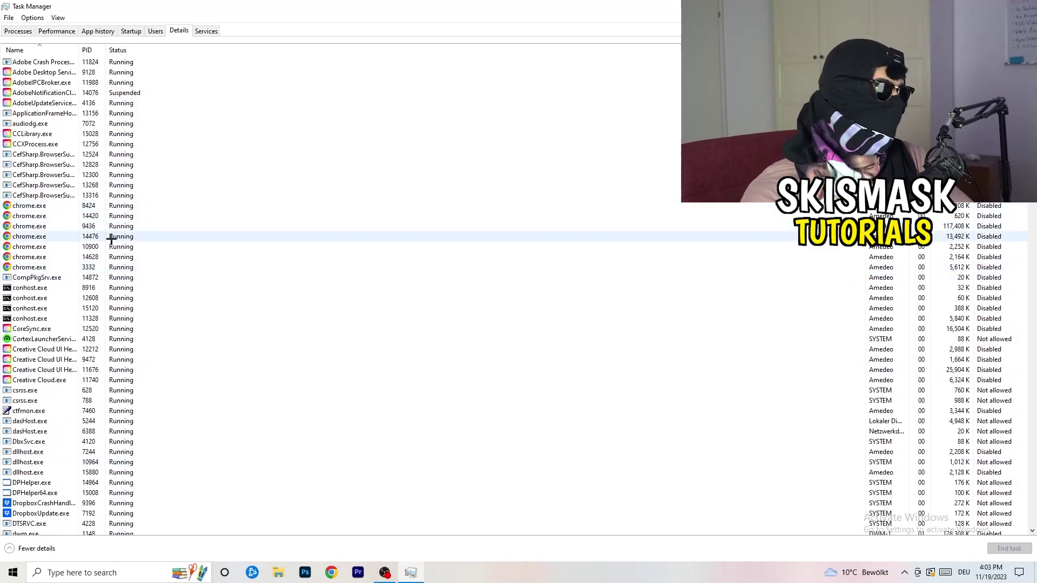
pyautogui.scroll(-3, 56, 286)
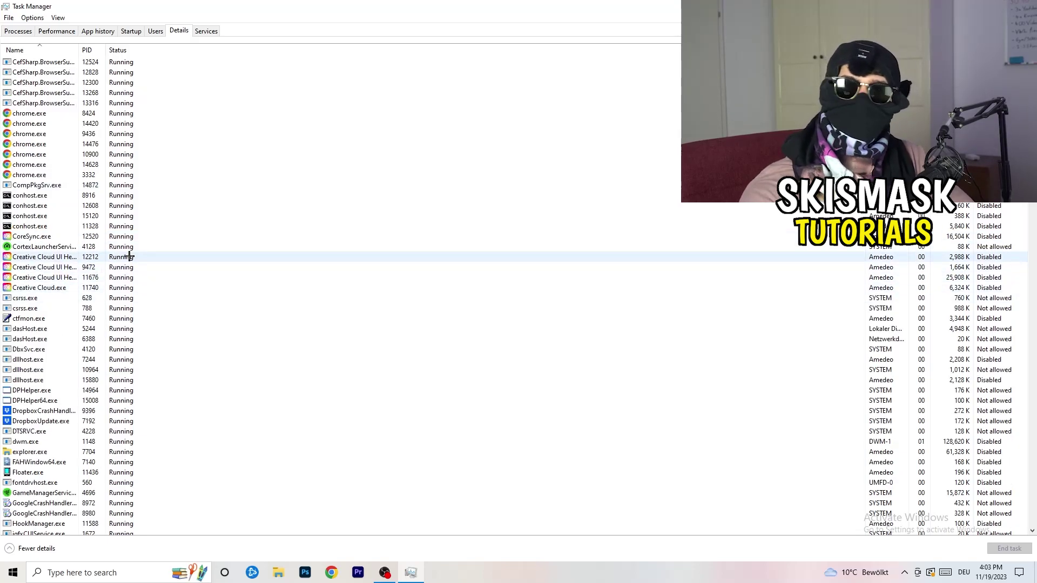
# Step: Inspect Creative Cloud UI Helper's Set priority options, then switch to the Startup tab
pyautogui.click(43, 277)
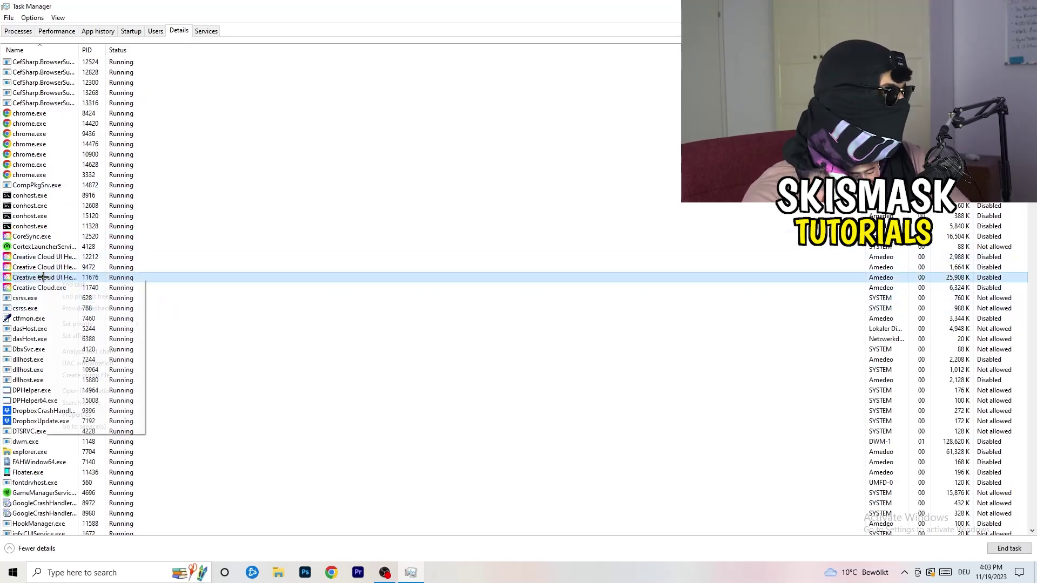
pyautogui.rightClick(43, 277)
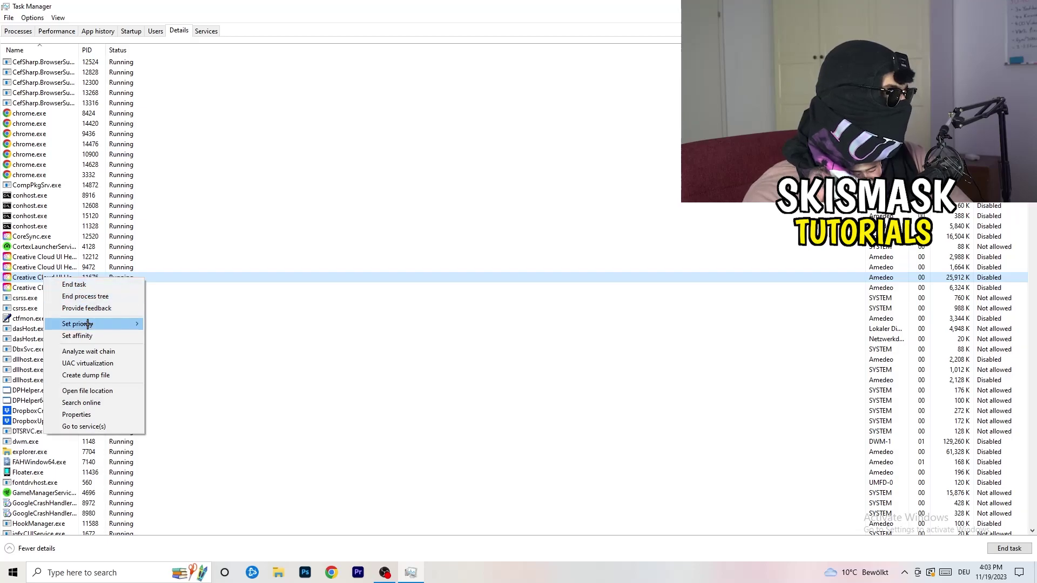
pyautogui.moveTo(88, 324)
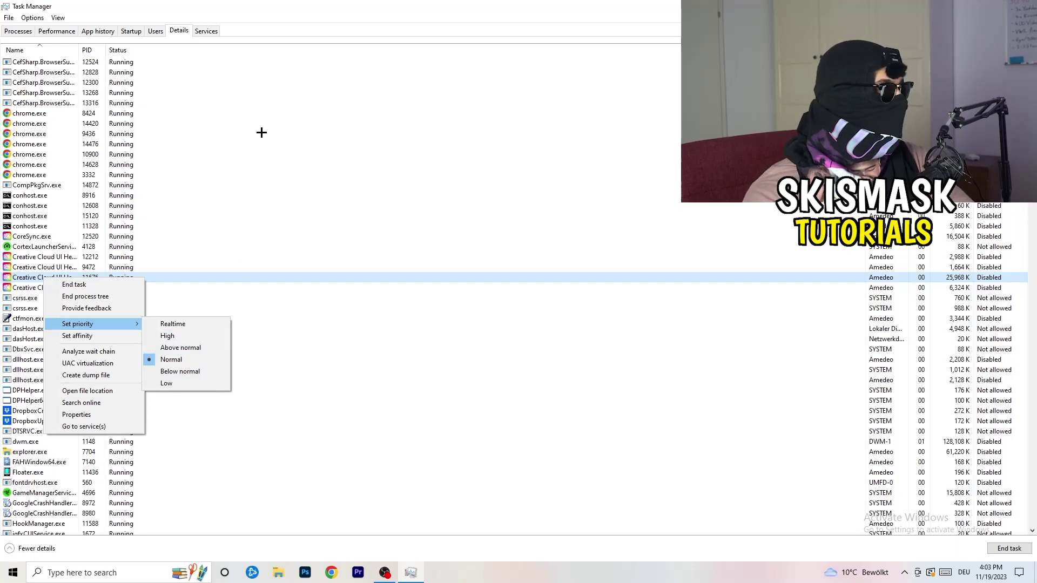
pyautogui.click(139, 33)
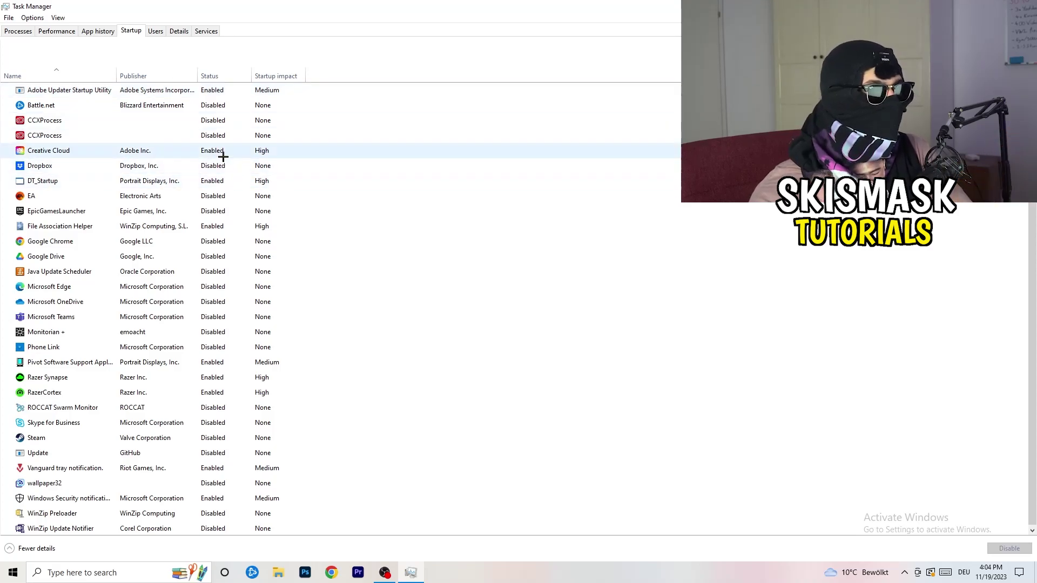
# Step: Leave DT_Startup enabled in the startup list and close Task Manager
pyautogui.rightClick(236, 178)
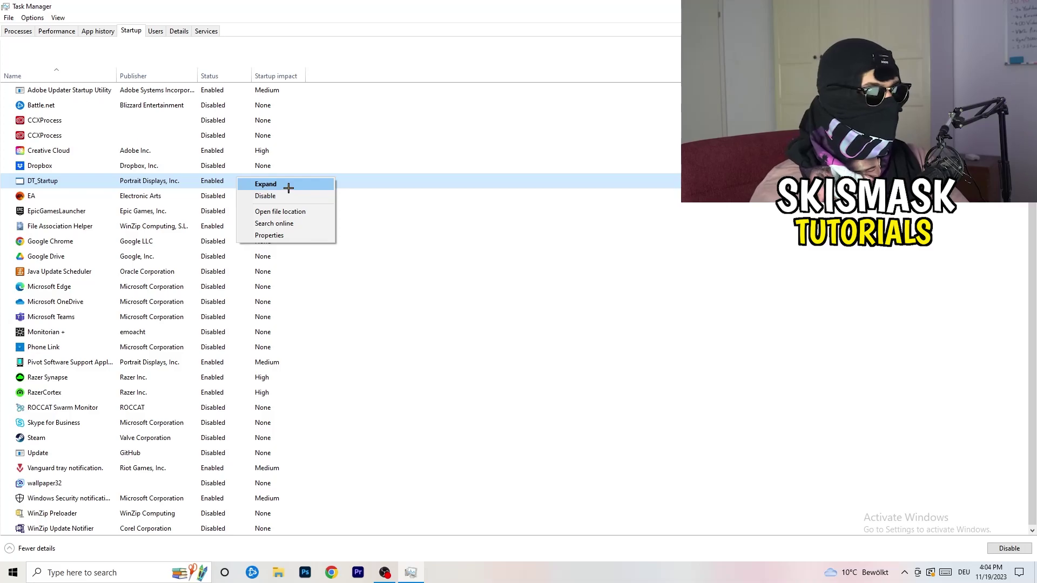
pyautogui.click(607, 37)
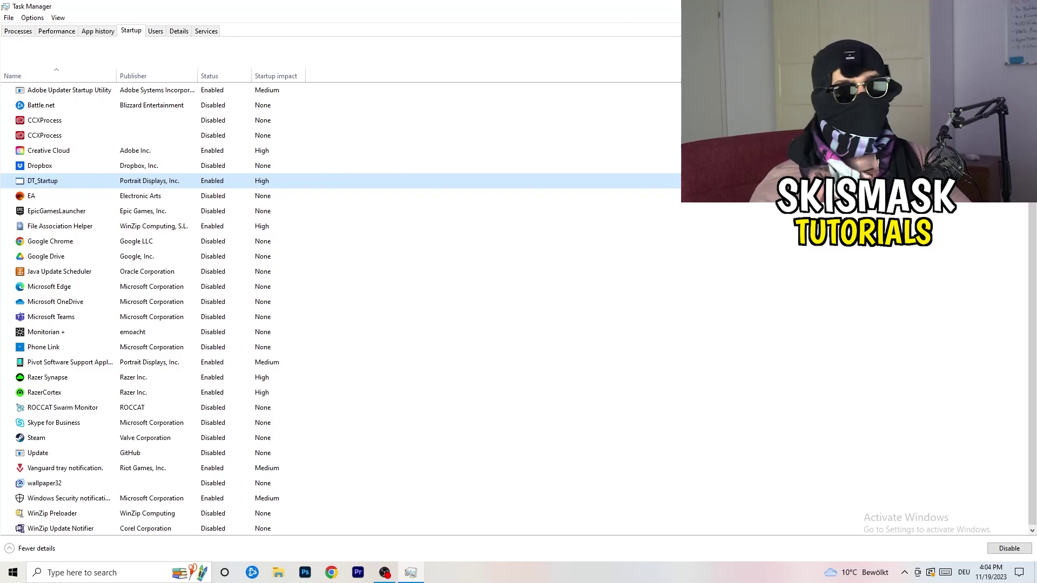
pyautogui.hotkey('alt', 'F4')
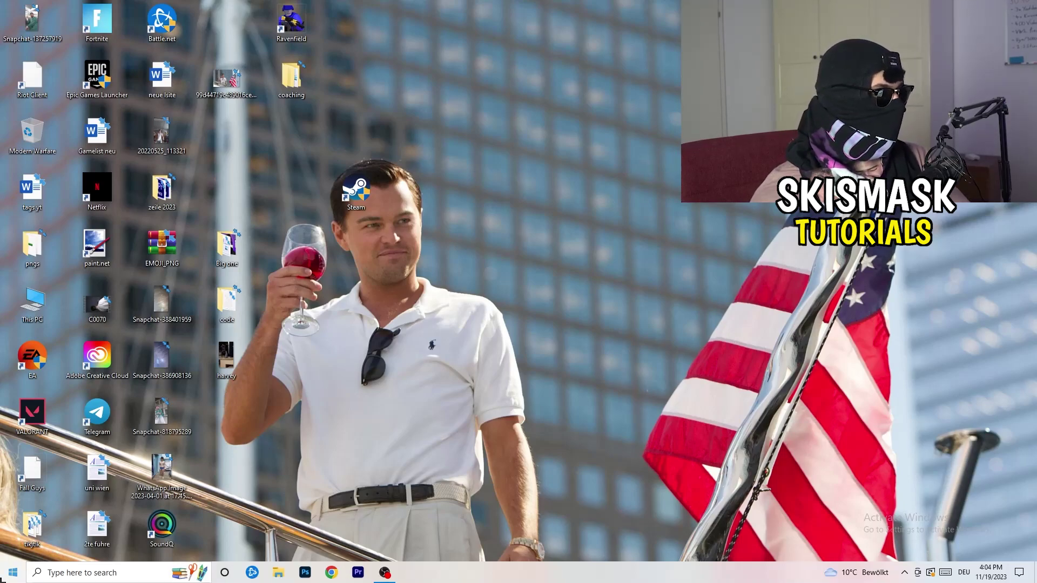
# Step: Reopen Settings from Start and go to the System > Display page
pyautogui.click(9, 575)
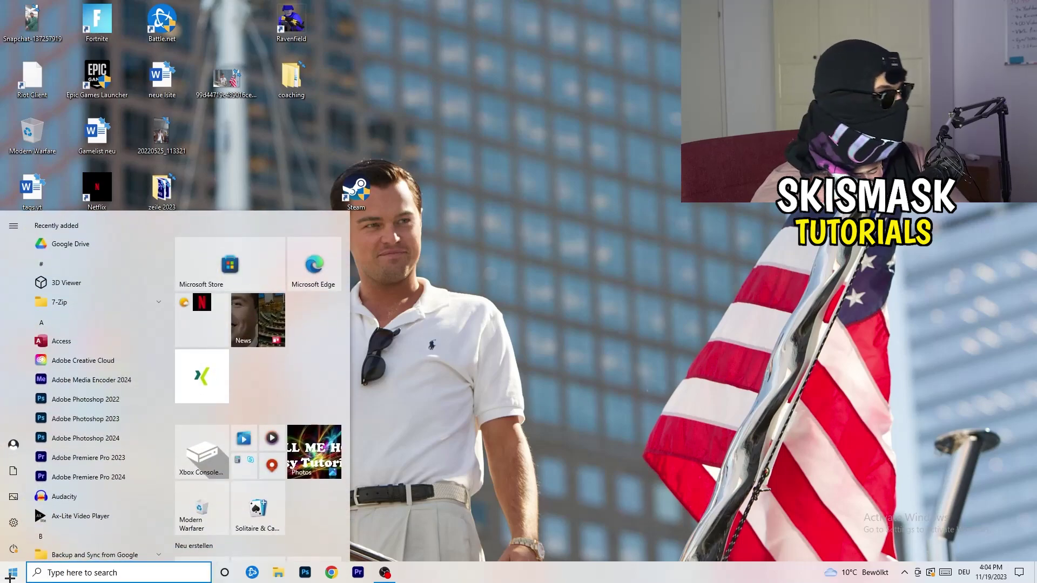
pyautogui.click(13, 523)
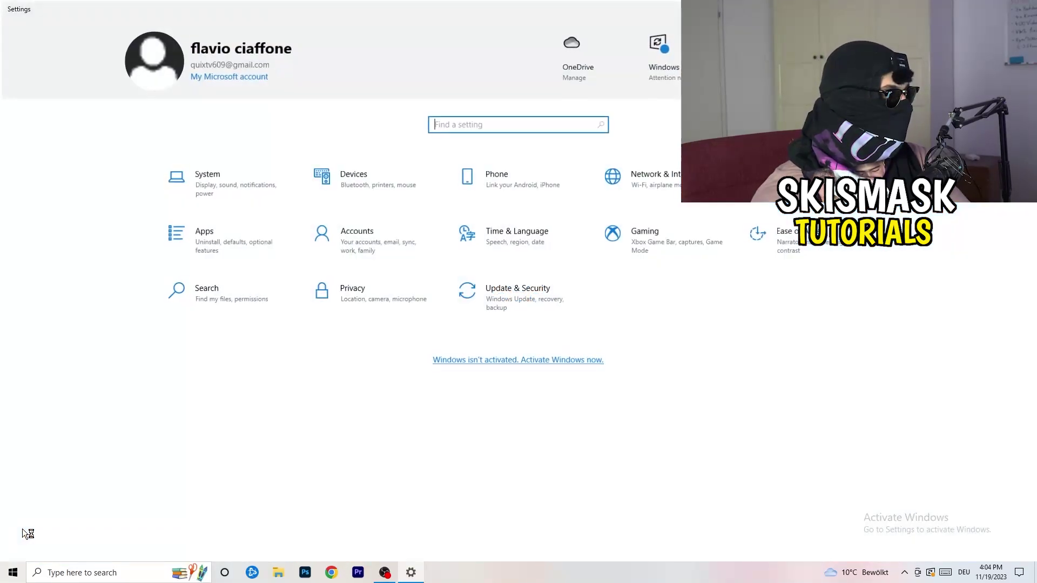
pyautogui.click(244, 174)
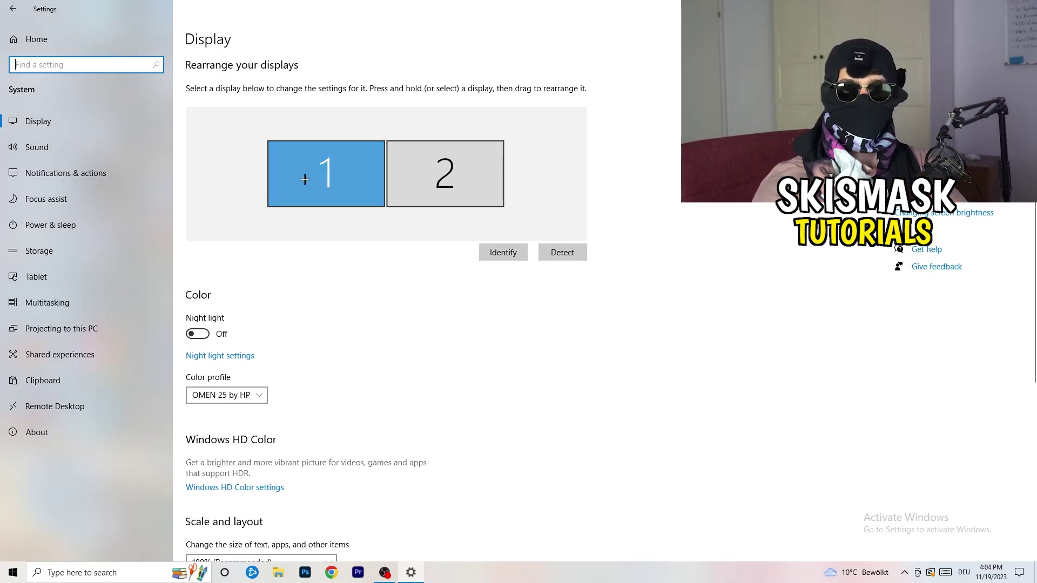
# Step: Keep display scaling at 100% (Recommended), then go to Power & sleep settings
pyautogui.scroll(-5, 375, 196)
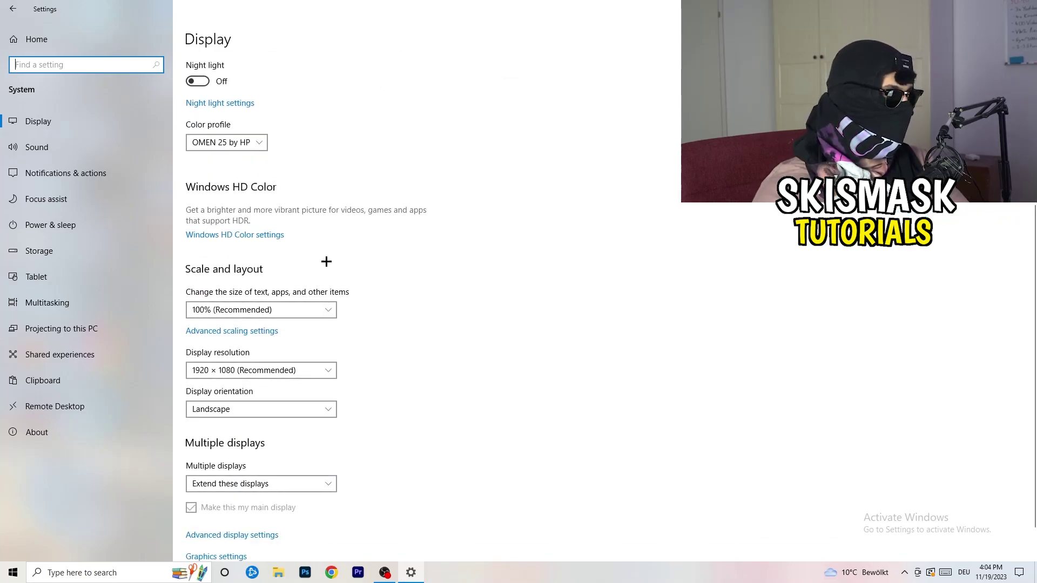
pyautogui.click(292, 311)
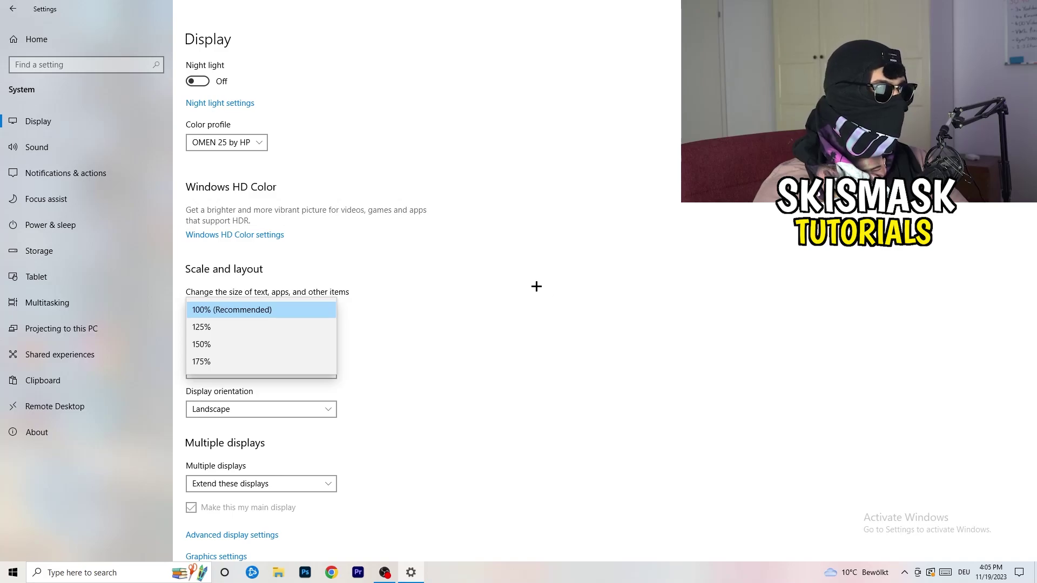
pyautogui.click(542, 286)
pyautogui.scroll(-1, 442, 297)
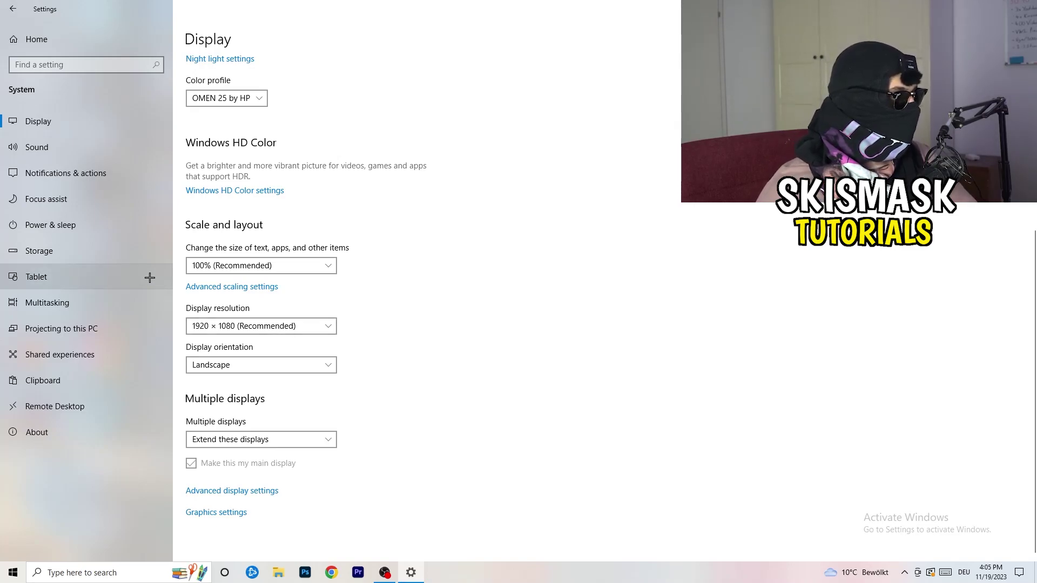
pyautogui.click(81, 229)
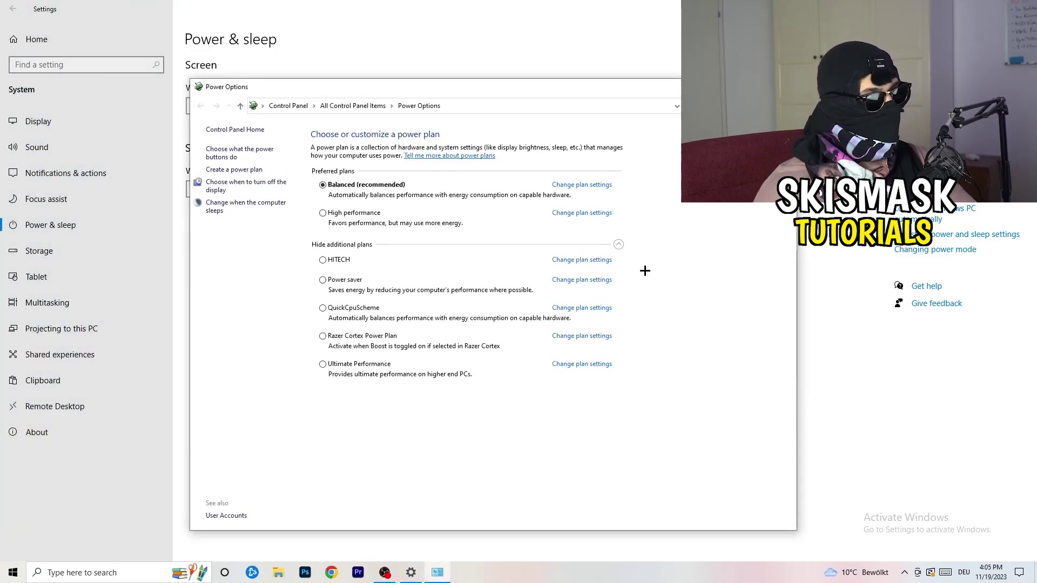
pyautogui.click(618, 245)
pyautogui.click(618, 244)
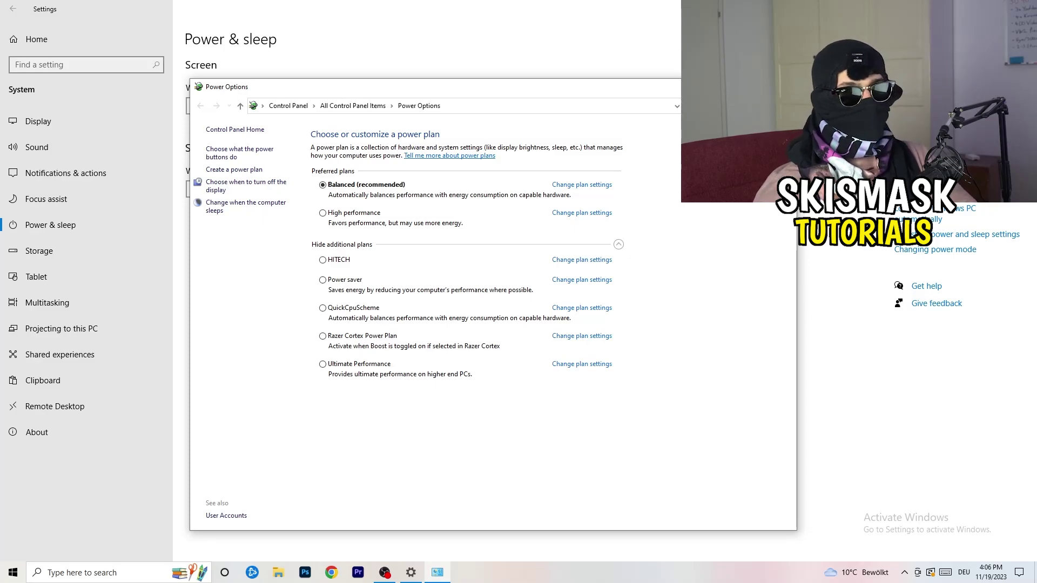
pyautogui.hotkey('alt', 'F4')
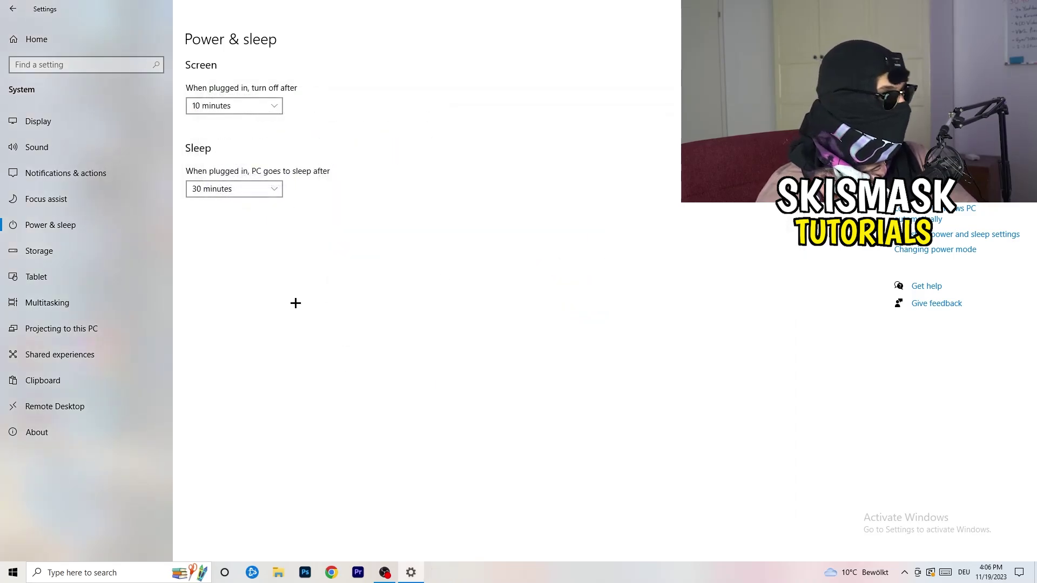
pyautogui.click(72, 255)
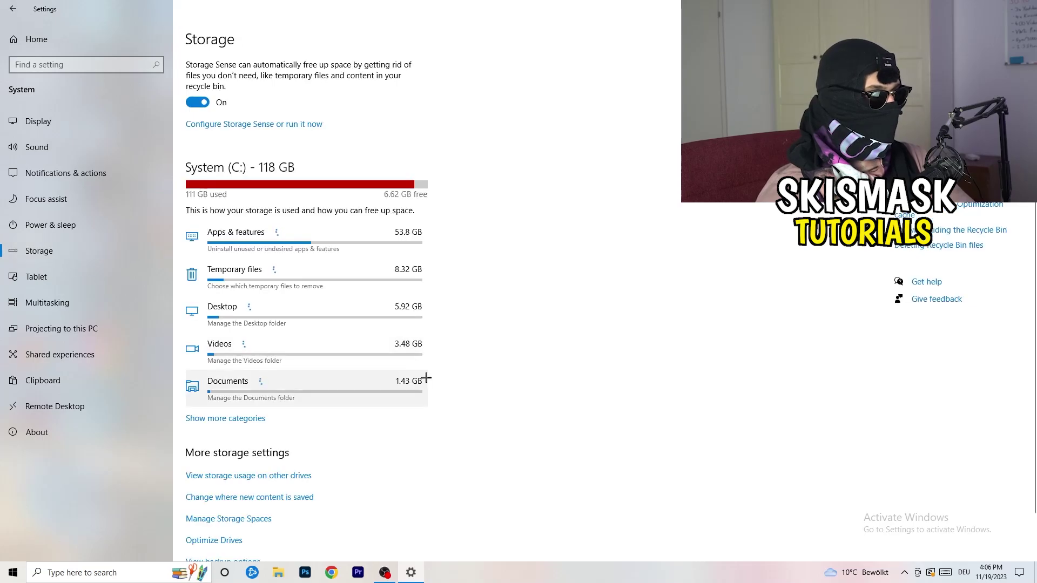
# Step: Open 'Configure Storage Sense or run it now' from the Storage page
pyautogui.click(261, 128)
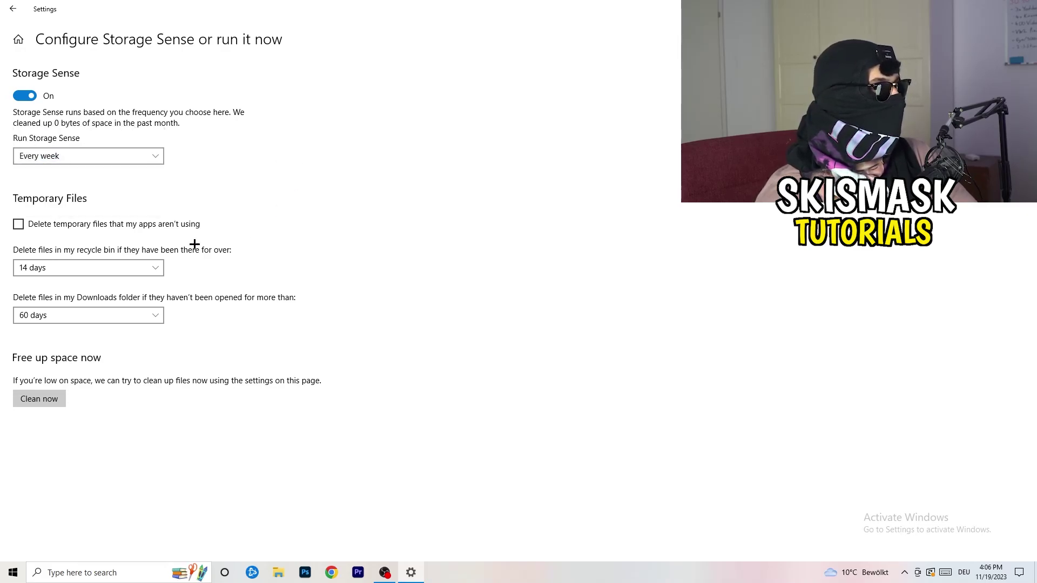
# Step: Enable deleting unused temporary files and keep recycle bin cleanup at 14 days
pyautogui.click(64, 225)
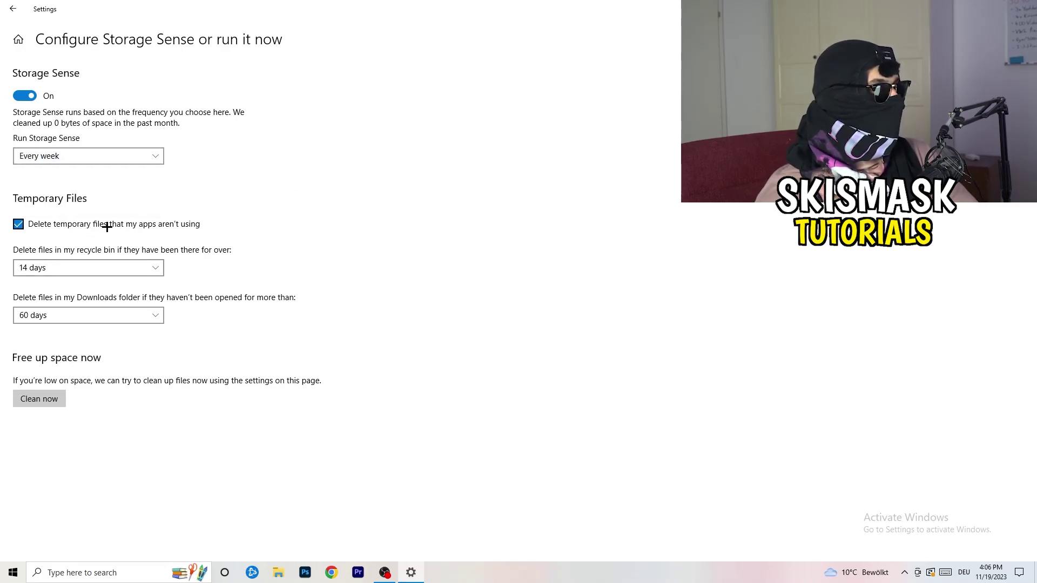
pyautogui.click(79, 269)
pyautogui.click(356, 213)
pyautogui.click(135, 268)
pyautogui.click(462, 189)
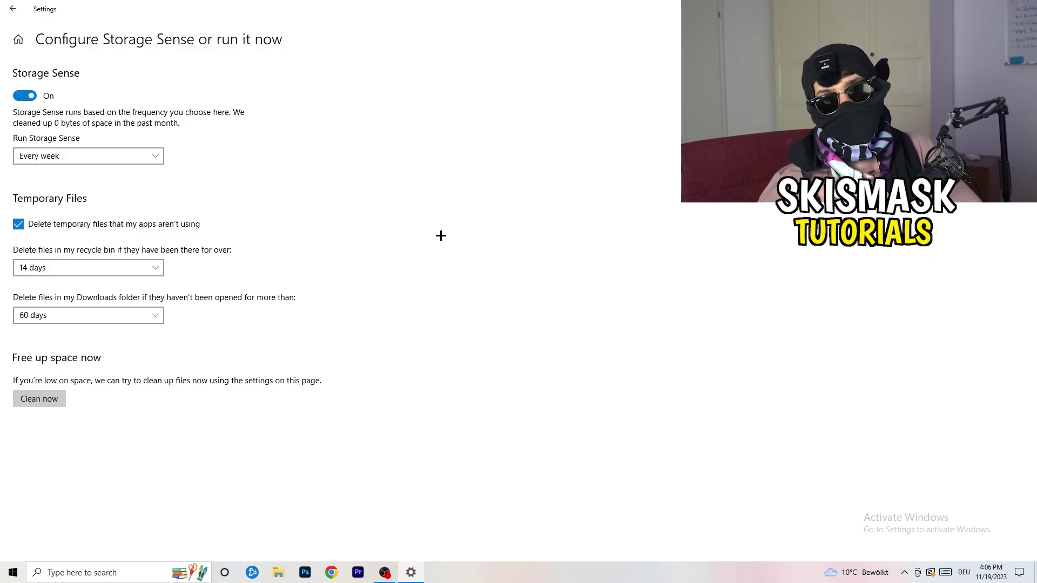
# Step: Keep Downloads folder cleanup at 60 days and navigate back out of Storage Sense
pyautogui.click(95, 316)
pyautogui.click(95, 316)
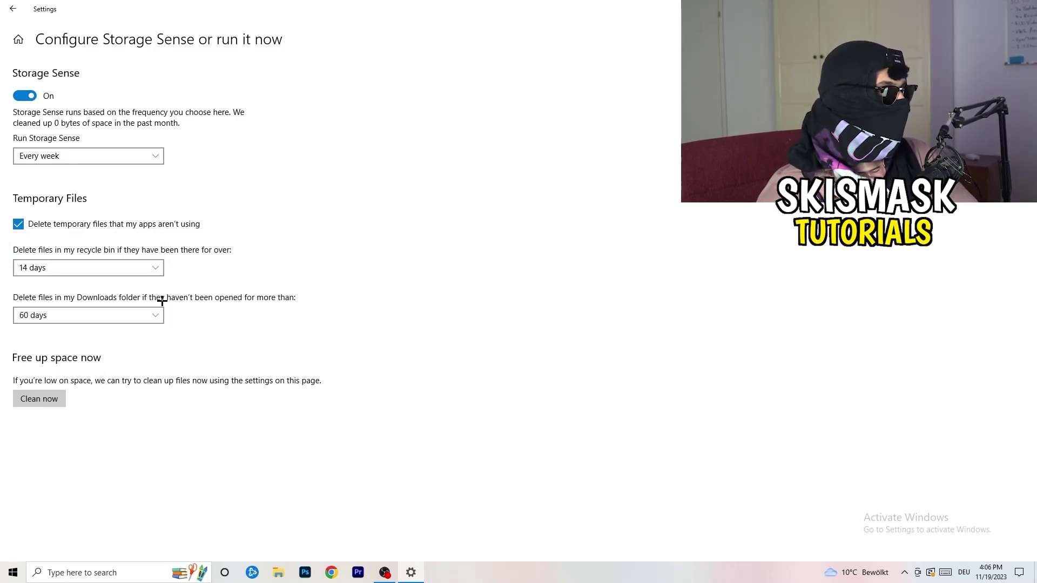
pyautogui.click(105, 323)
pyautogui.click(508, 264)
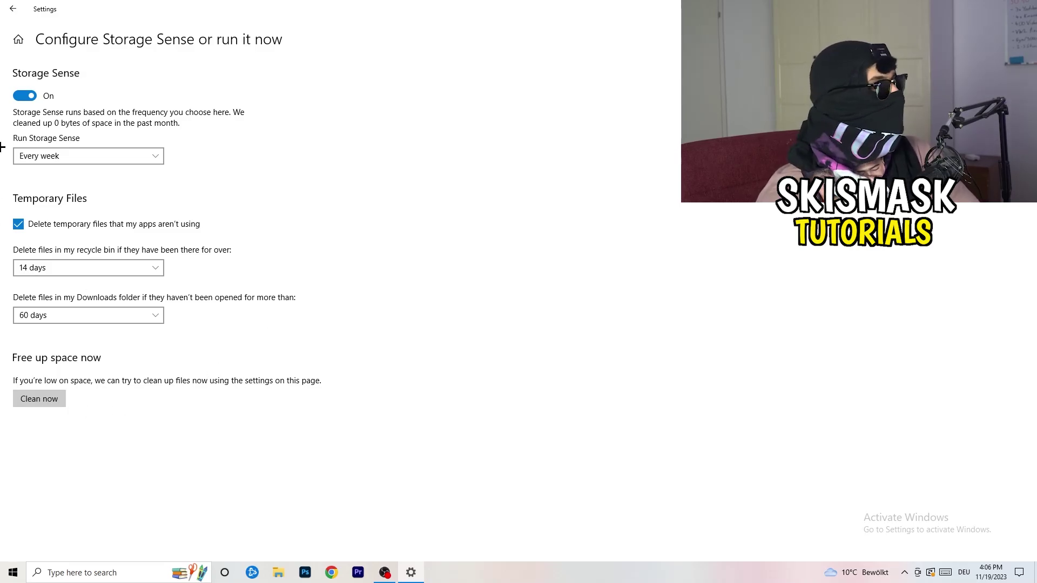
pyautogui.click(13, 9)
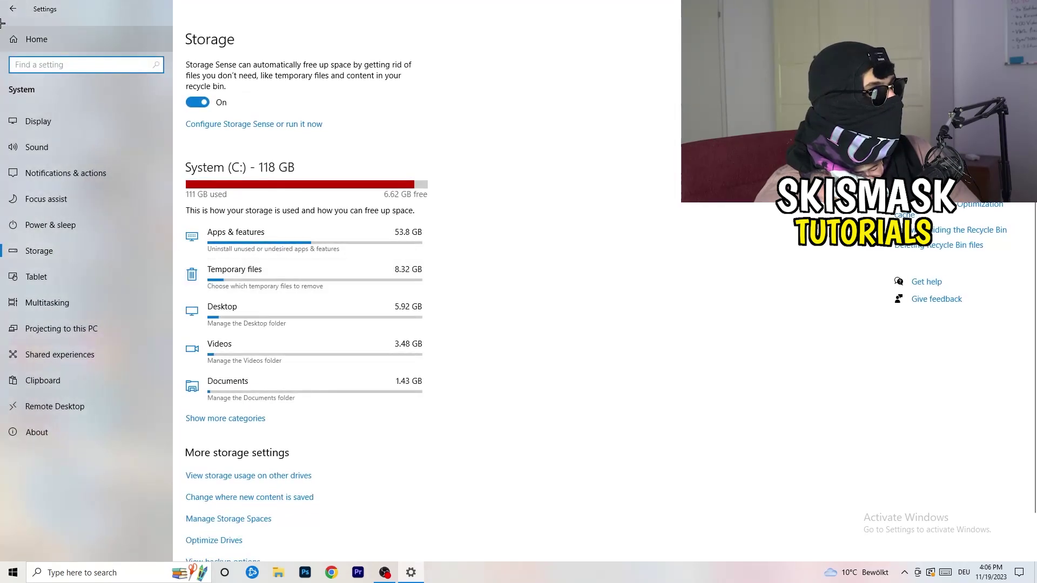
pyautogui.click(13, 8)
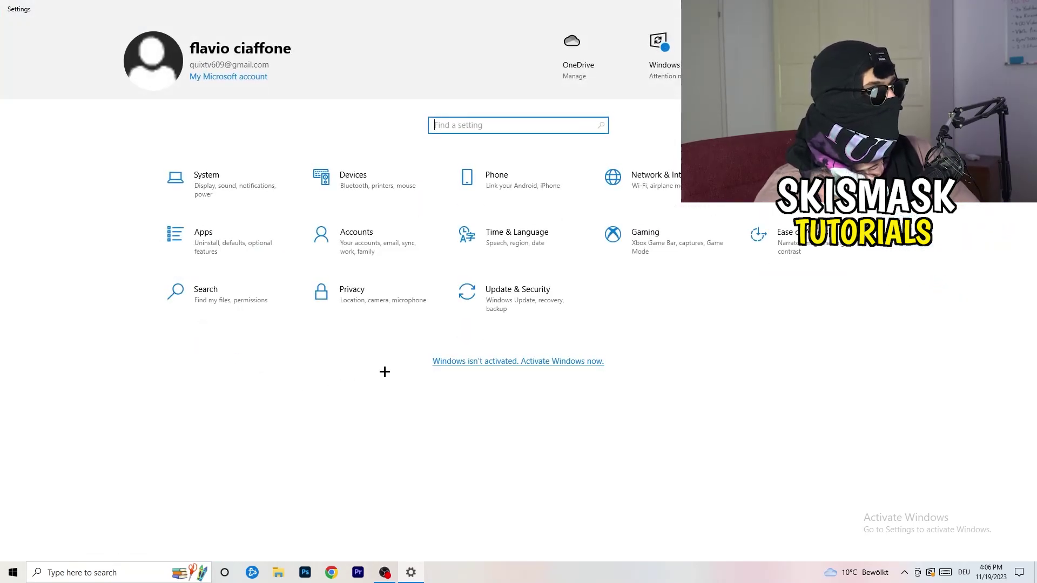
# Step: Review Windows Update under Update & Security, then return to the desktop
pyautogui.click(511, 304)
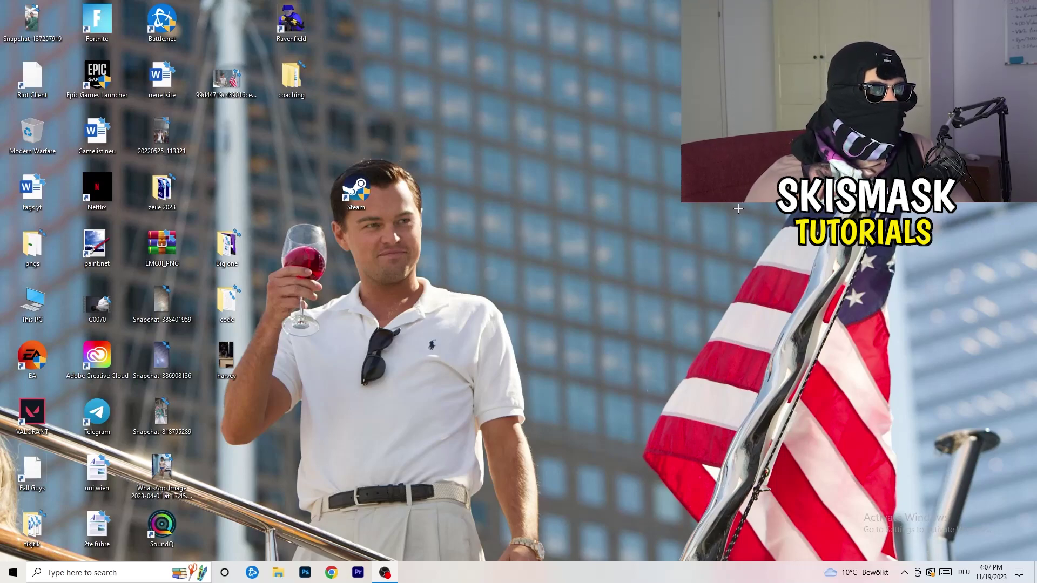
pyautogui.rightClick(629, 229)
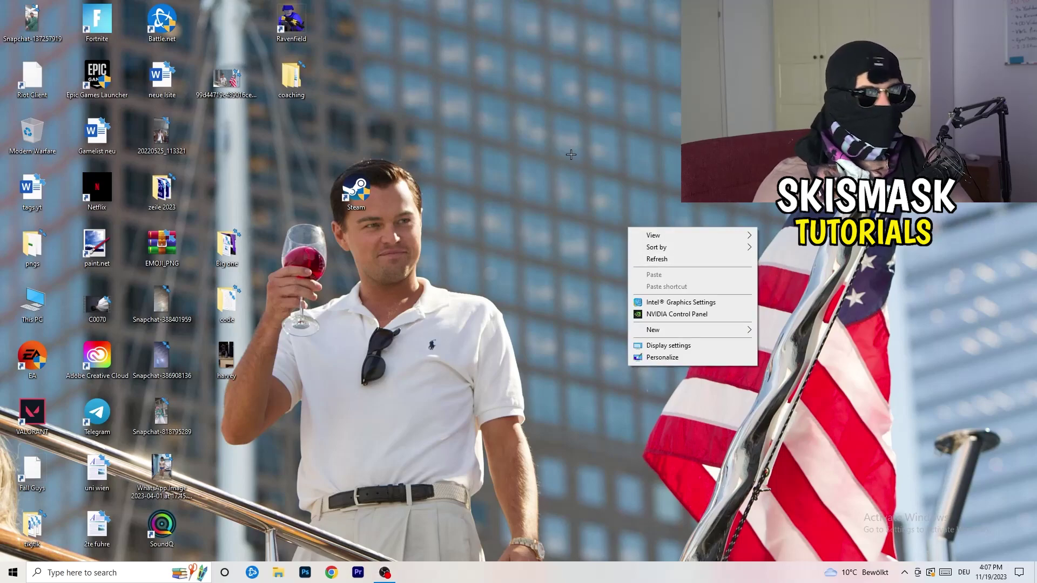
# Step: Launch NVIDIA Control Panel from the desktop menu and go to 'Adjust image settings with preview'
pyautogui.click(692, 315)
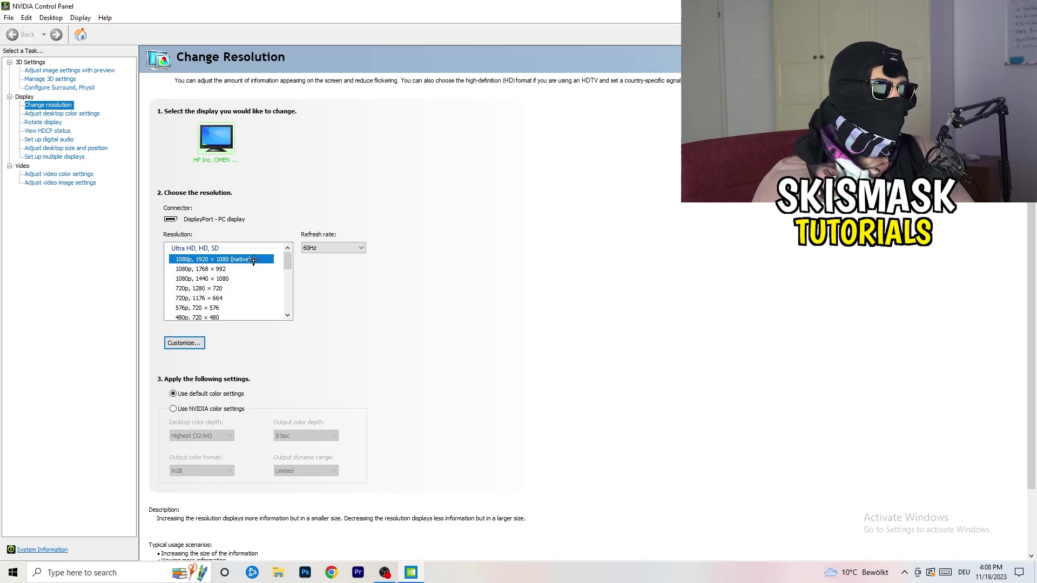
pyautogui.click(56, 71)
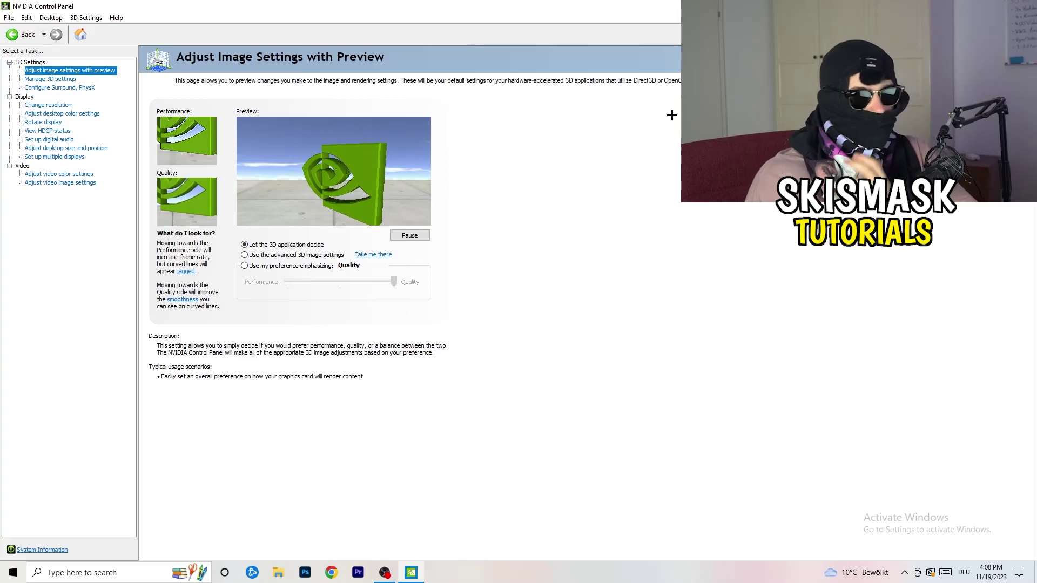
# Step: Close NVIDIA Control Panel with Alt+F4, leaving image settings on 'Let the 3D application decide'
pyautogui.hotkey('alt', 'F4')
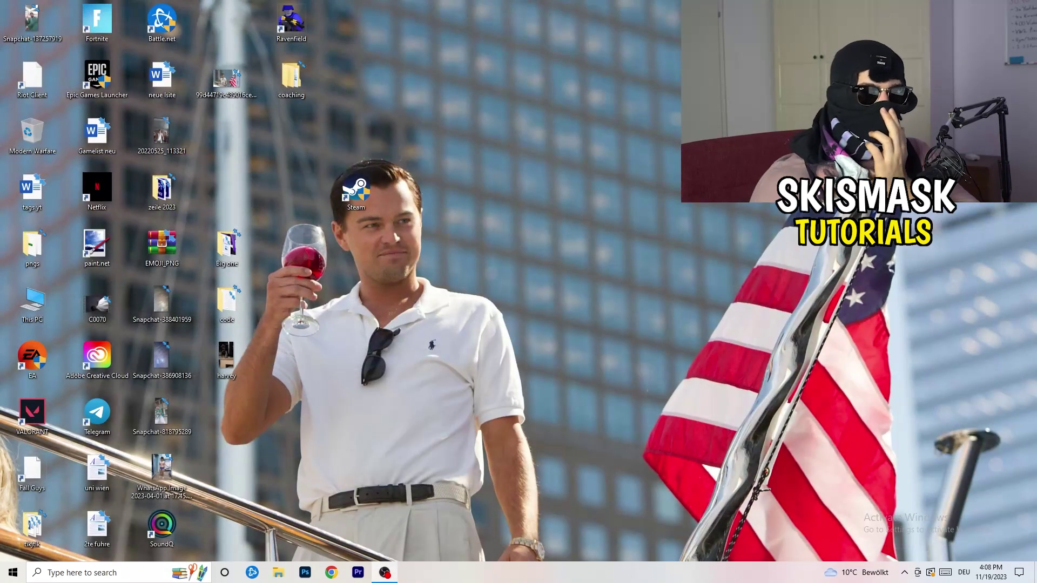